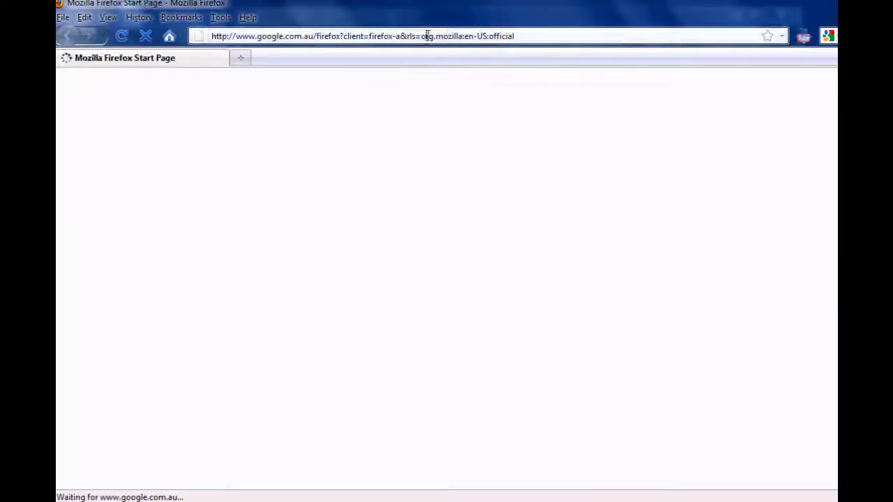
pyautogui.moveTo(534, 29); pyautogui.dragTo(209, 37)
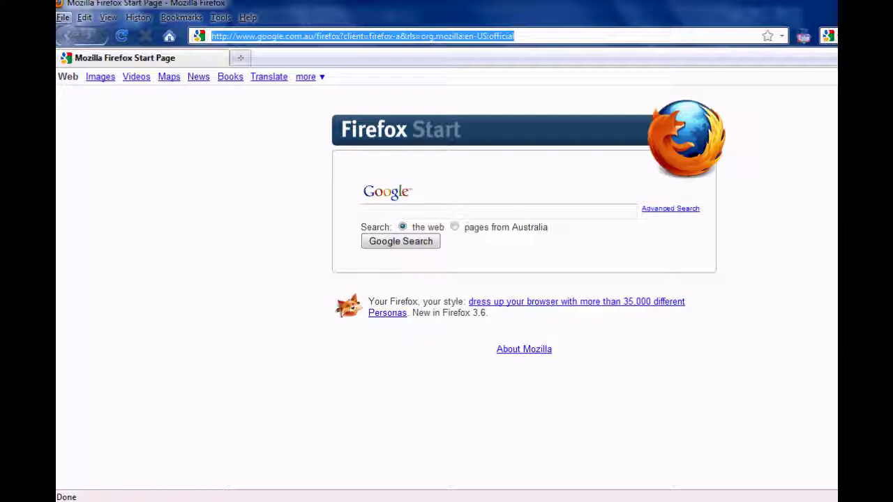
pyautogui.write('ddo')
pyautogui.press('BackSpace')
pyautogui.press('BackSpace')
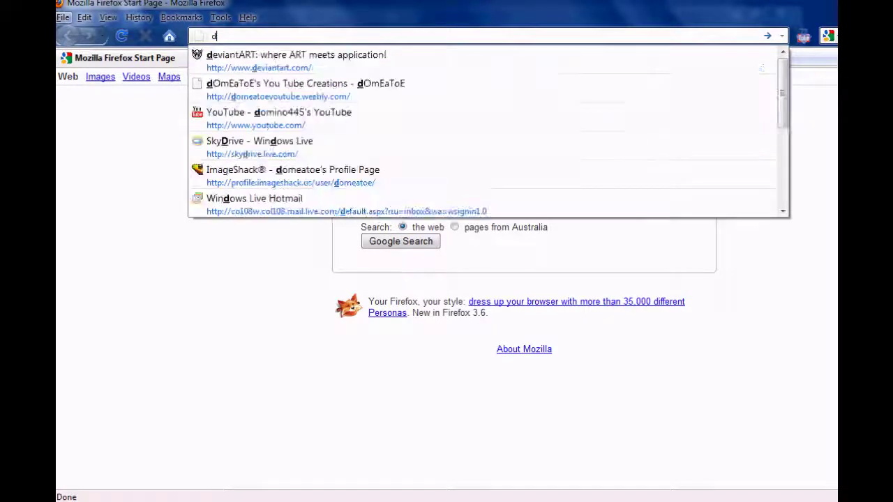
pyautogui.click(300, 65)
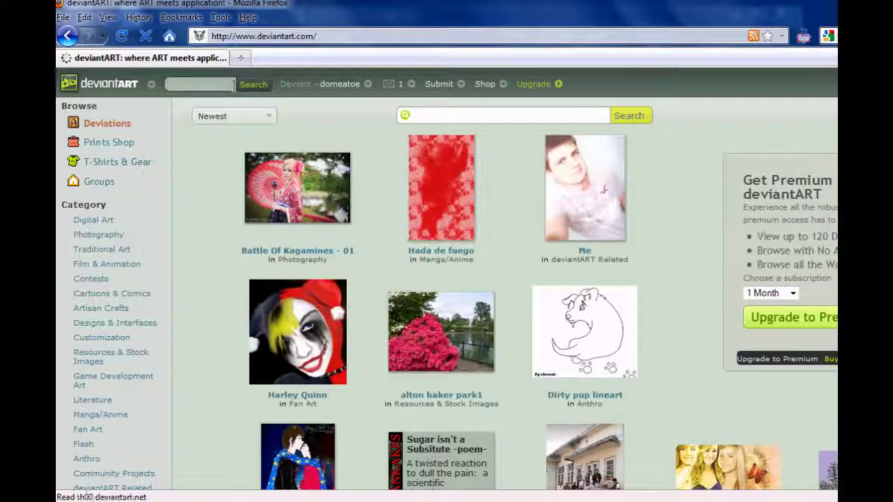
pyautogui.click(234, 84)
pyautogui.write('Frac')
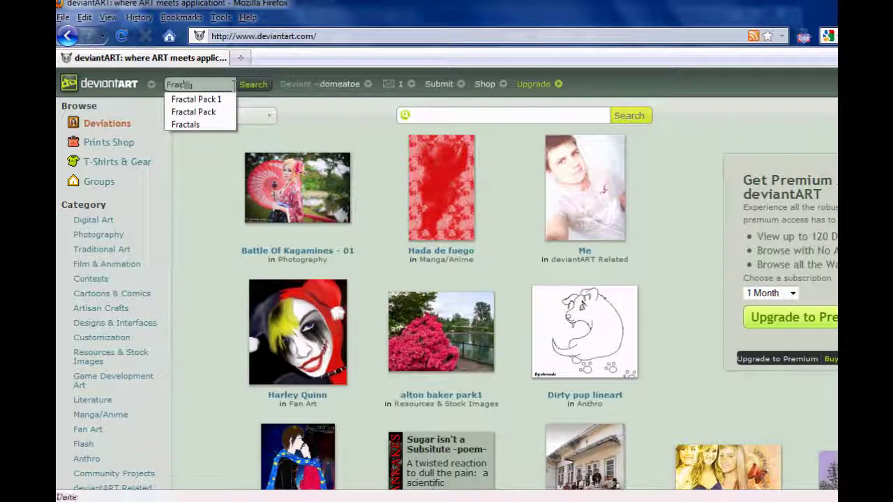
pyautogui.write('tal')
# Step: Search deviantART for 'Fractal', refine it to 'Fractal Pack', and open the Fractal Pack 2 page
pyautogui.press('Return')
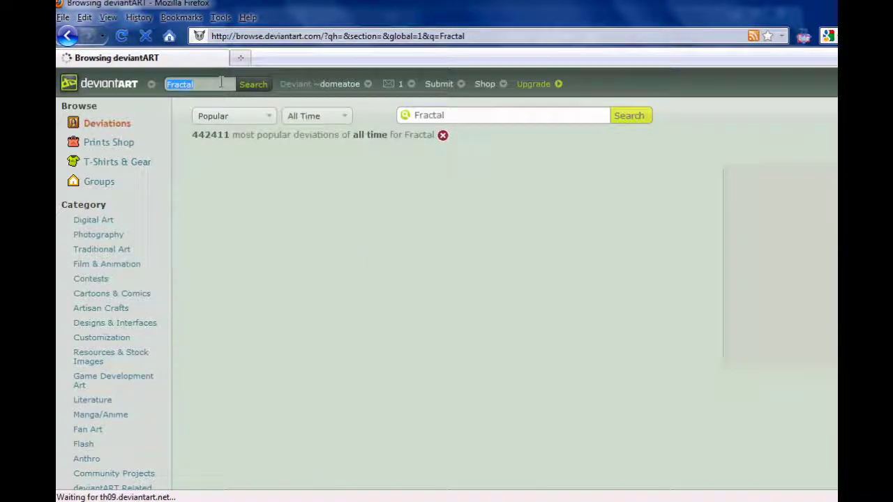
pyautogui.press('End')
pyautogui.write('Pa')
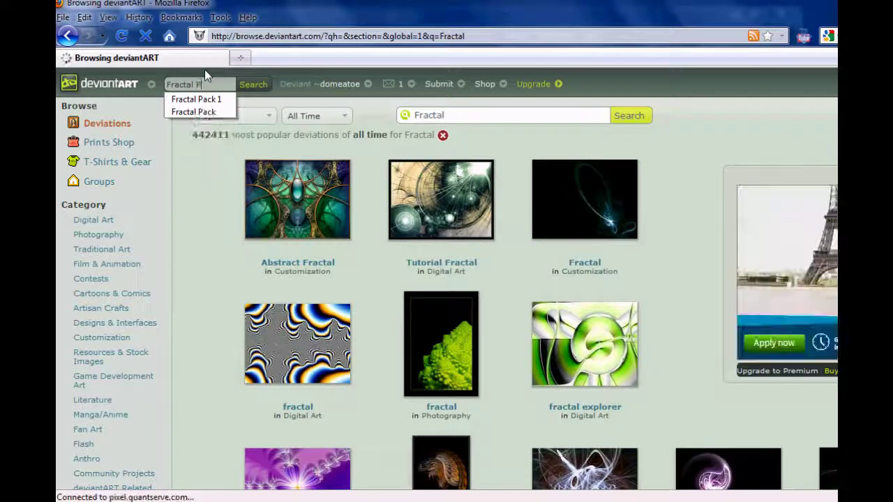
pyautogui.write('ck')
pyautogui.press('Return')
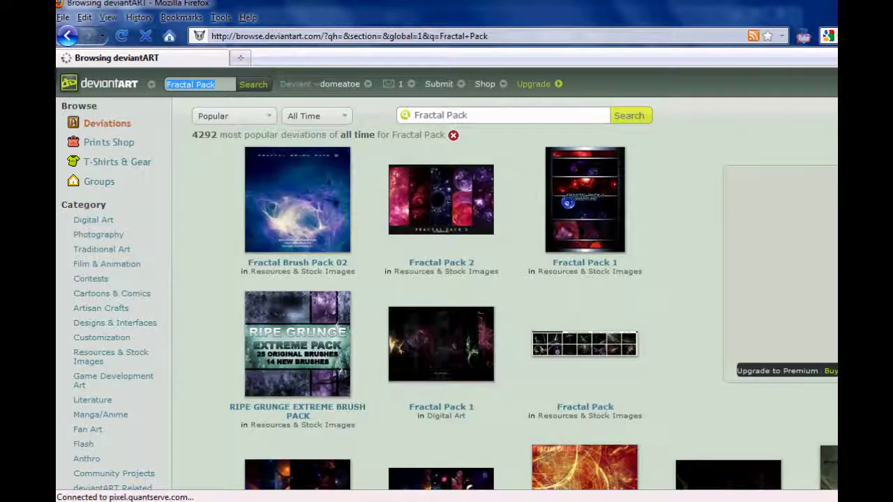
pyautogui.scroll(-5, 582, 408)
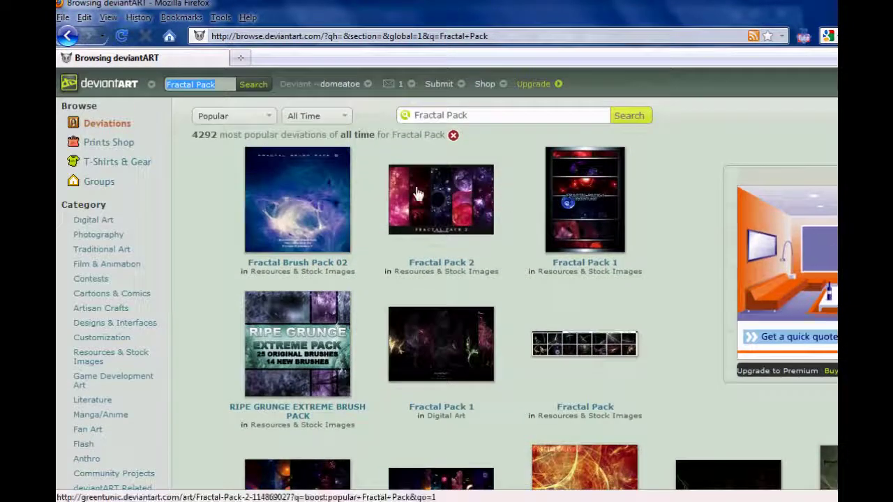
pyautogui.click(442, 195)
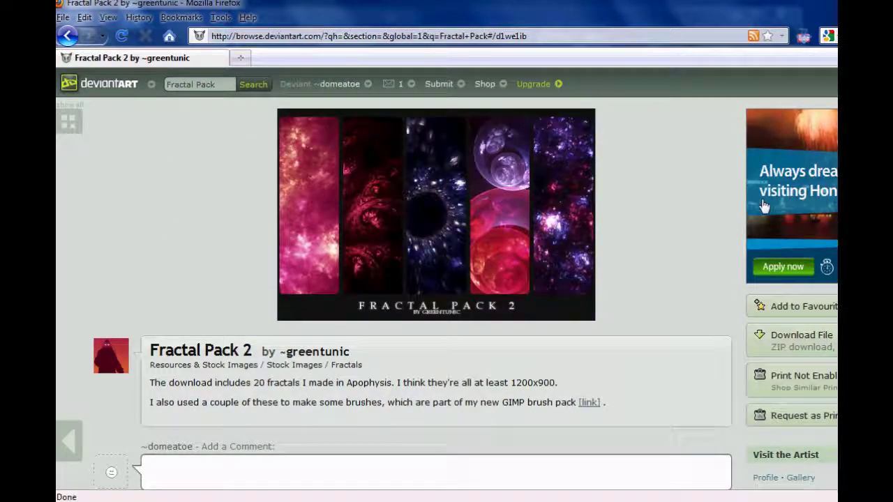
pyautogui.scroll(-5, 775, 195)
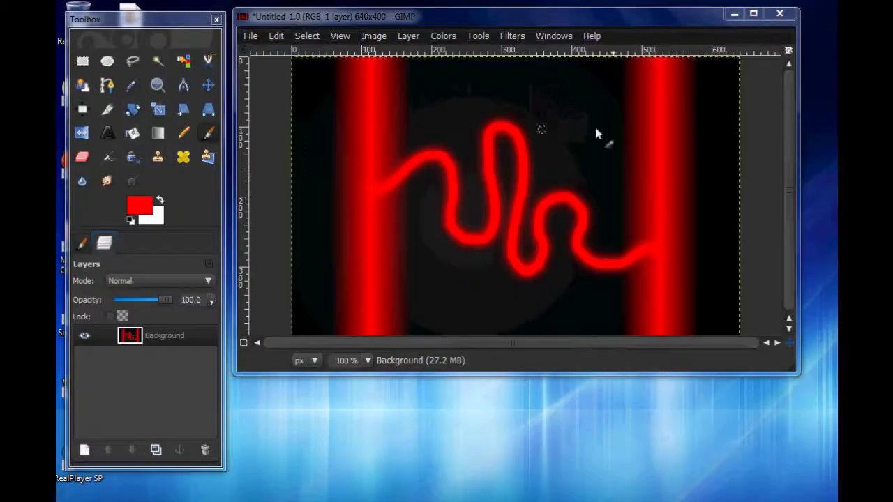
# Step: Extract all files from the downloaded Fractal_Pack ZIP to the Desktop
pyautogui.click(733, 14)
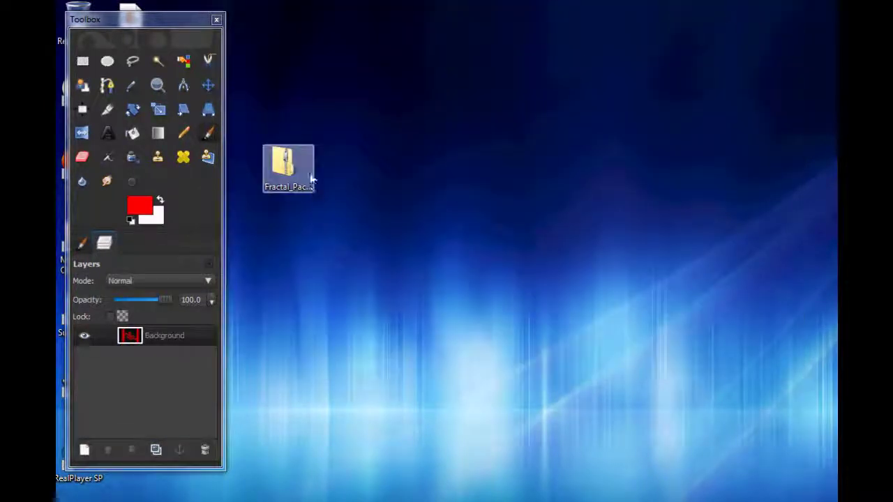
pyautogui.rightClick(302, 159)
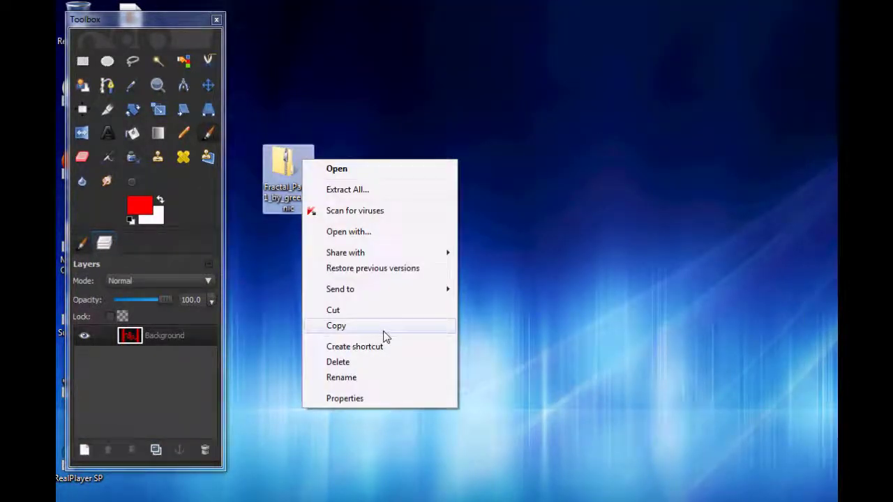
pyautogui.click(364, 189)
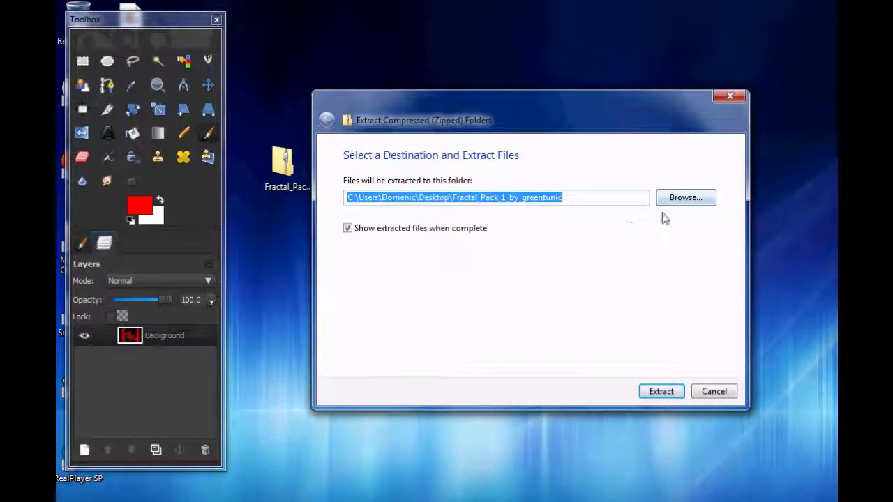
pyautogui.click(686, 198)
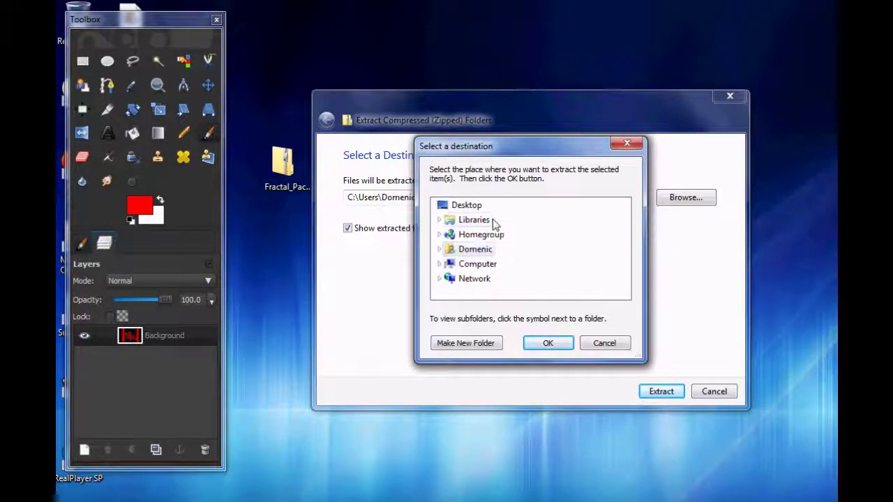
pyautogui.click(465, 205)
pyautogui.click(548, 343)
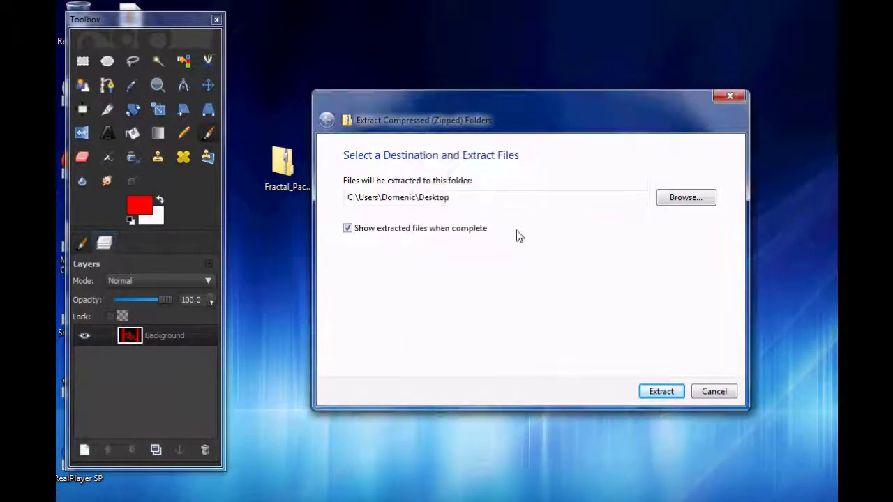
pyautogui.click(668, 392)
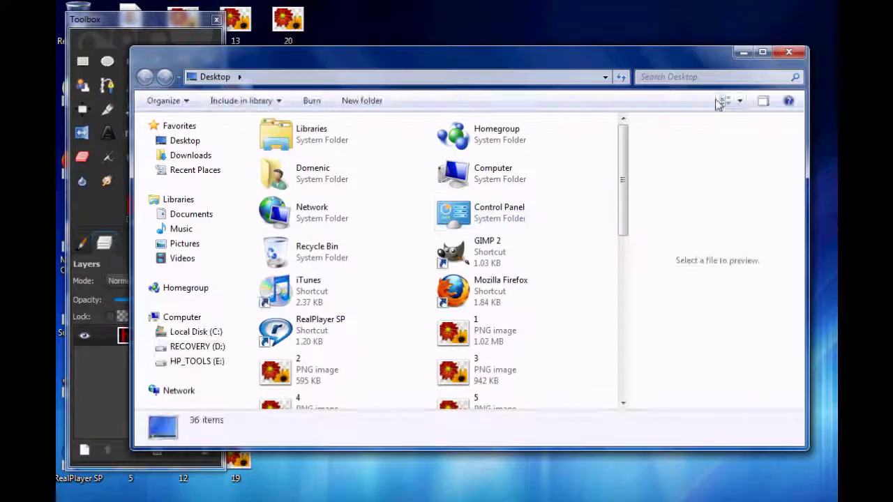
# Step: Minimize Explorer and place the GIMP toolbox back beside the image window
pyautogui.click(748, 51)
pyautogui.moveTo(113, 21); pyautogui.dragTo(421, 41)
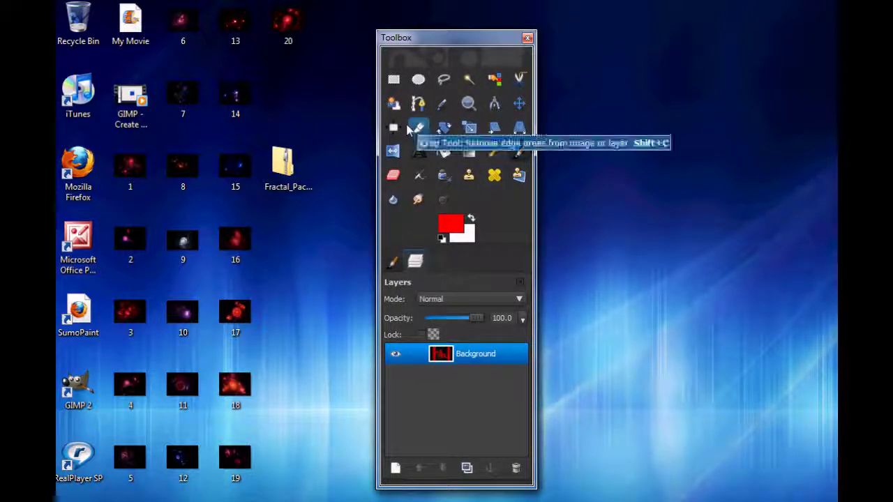
pyautogui.click(130, 165)
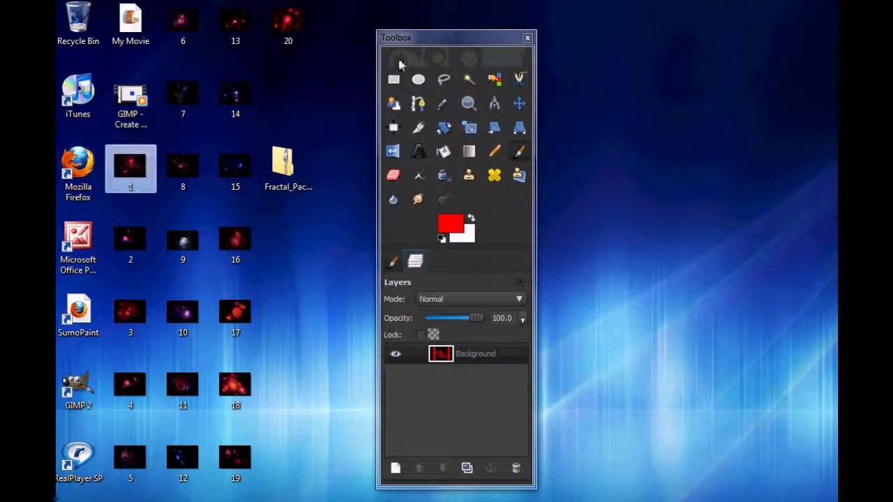
pyautogui.click(422, 52)
pyautogui.moveTo(439, 48); pyautogui.dragTo(143, 56)
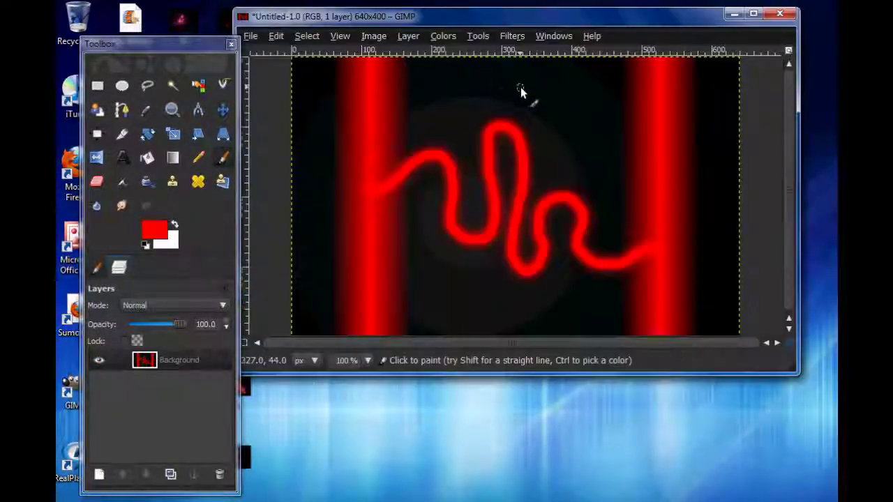
pyautogui.moveTo(163, 45); pyautogui.dragTo(141, 17)
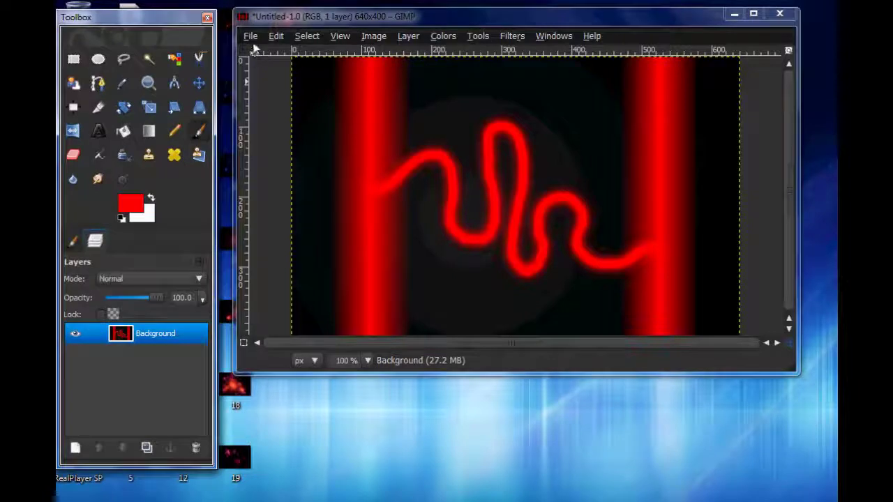
# Step: Start File > Open as Layers and browse to the Desktop folder
pyautogui.click(252, 36)
pyautogui.click(300, 80)
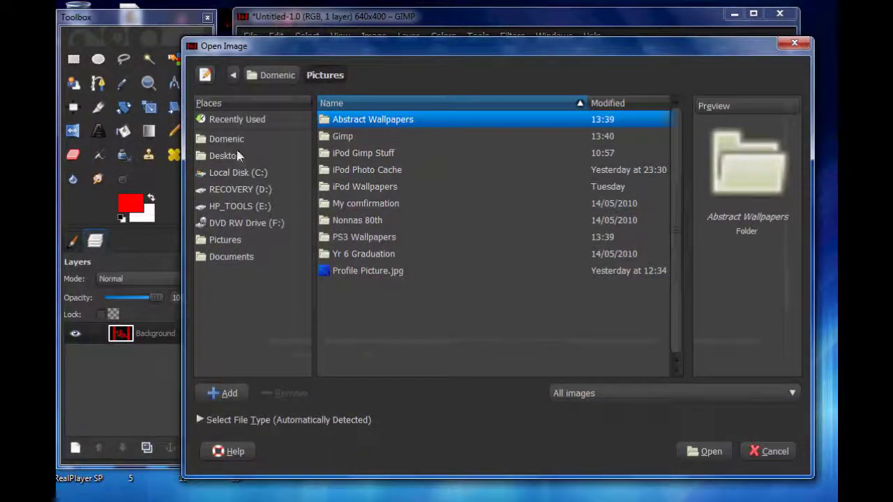
pyautogui.click(235, 156)
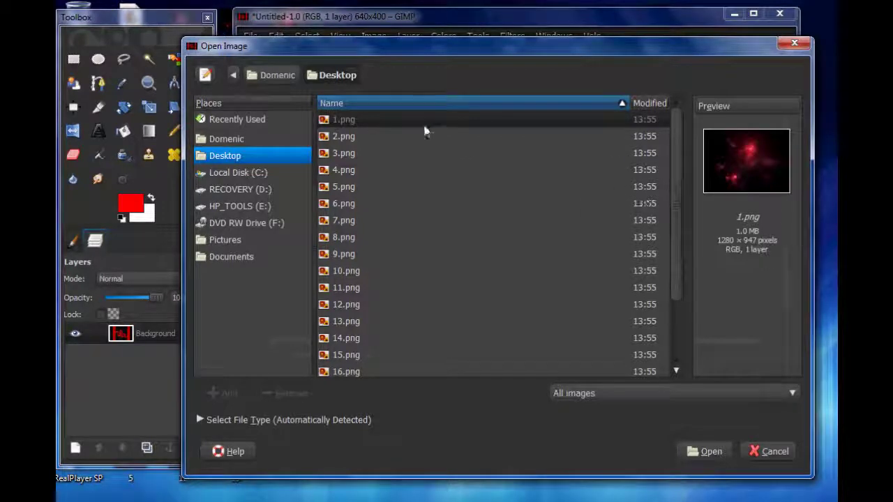
pyautogui.hotkey('alt', 'Up')
pyautogui.hotkey('alt', 'Up')
pyautogui.hotkey('alt', 'Up')
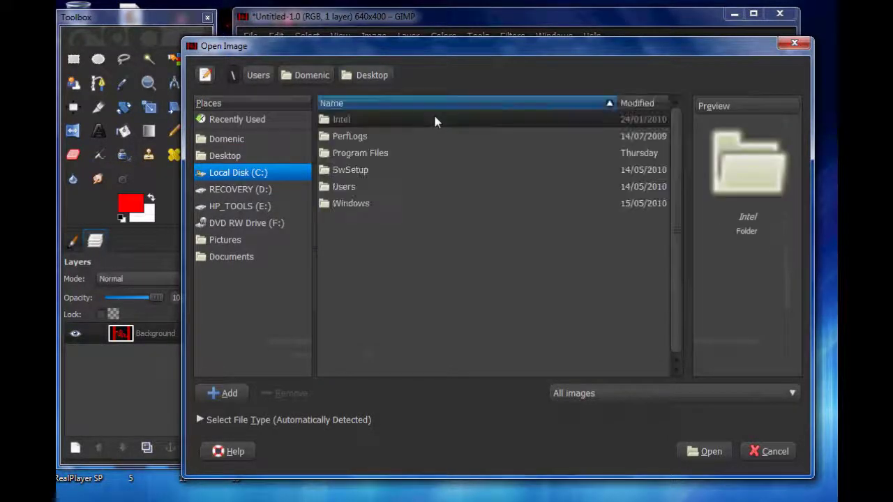
pyautogui.click(223, 155)
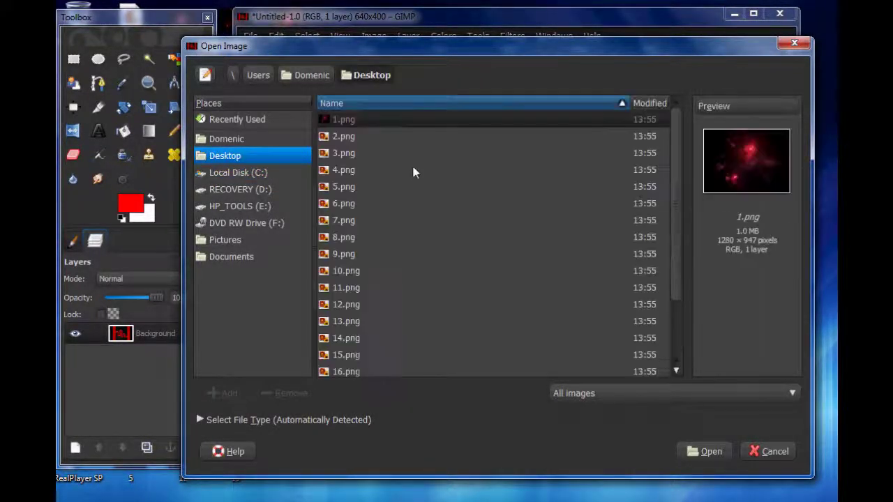
# Step: Compare the numbered fractal previews and open 13.png as a new, active layer
pyautogui.click(332, 142)
pyautogui.scroll(-1, 666, 195)
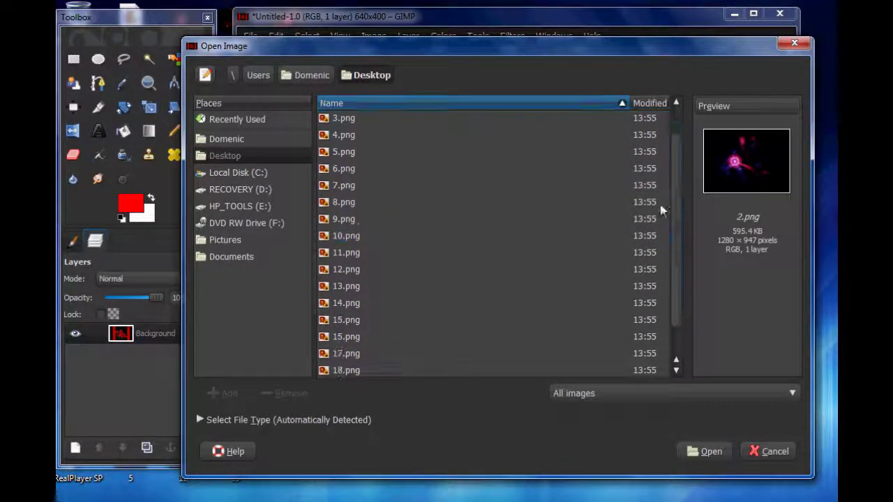
pyautogui.click(342, 236)
pyautogui.press('Up')
pyautogui.press('Up')
pyautogui.press('Up')
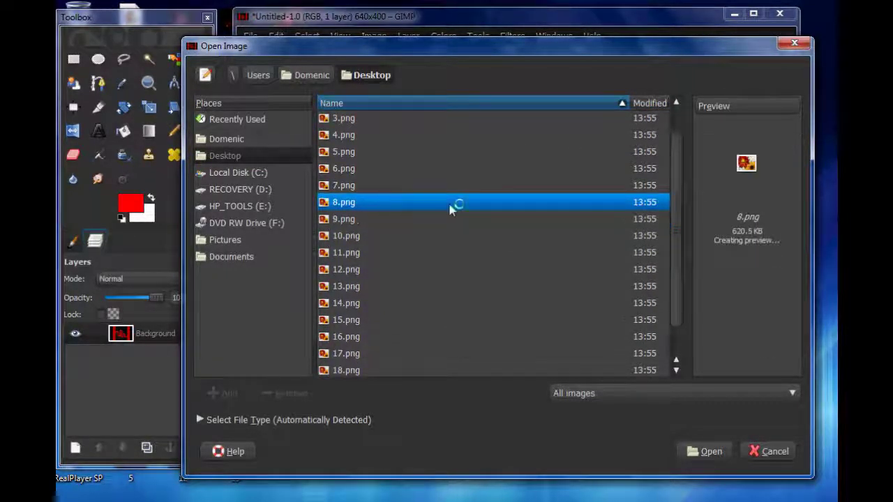
pyautogui.press('Up')
pyautogui.press('Up')
pyautogui.press('Up')
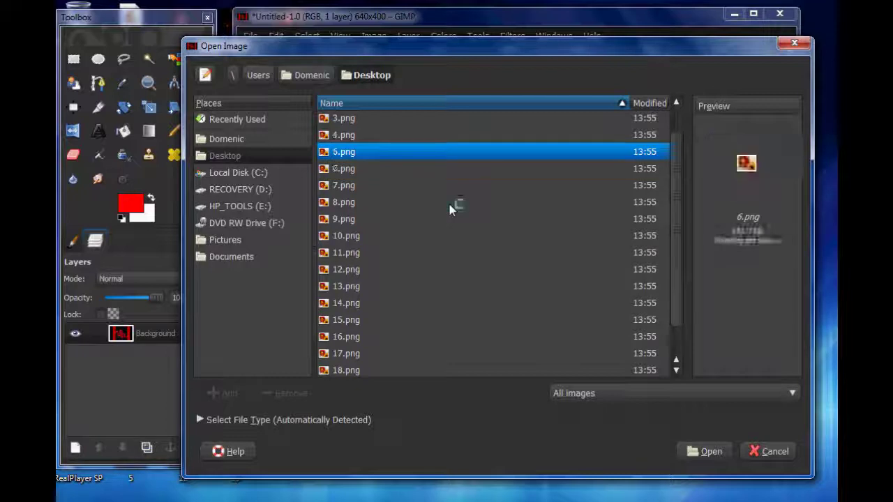
pyautogui.press('Down')
pyautogui.press('Down')
pyautogui.press('Down')
pyautogui.press('Down')
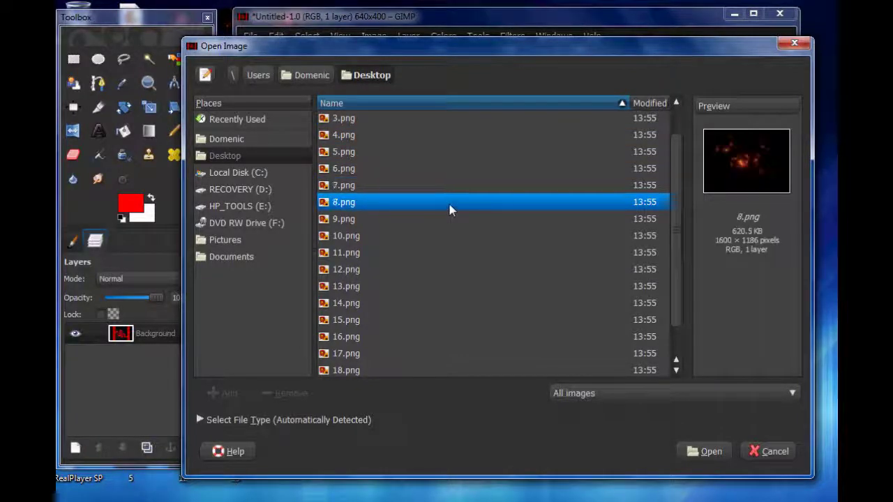
pyautogui.press('Down')
pyautogui.press('Down')
pyautogui.press('Down')
pyautogui.press('Down')
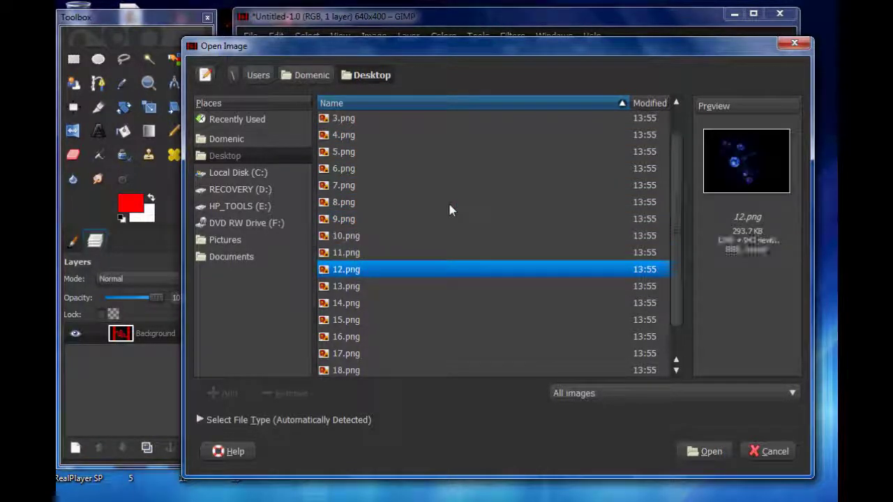
pyautogui.press('Up')
pyautogui.press('Down')
pyautogui.press('Down')
pyautogui.press('Down')
pyautogui.press('Up')
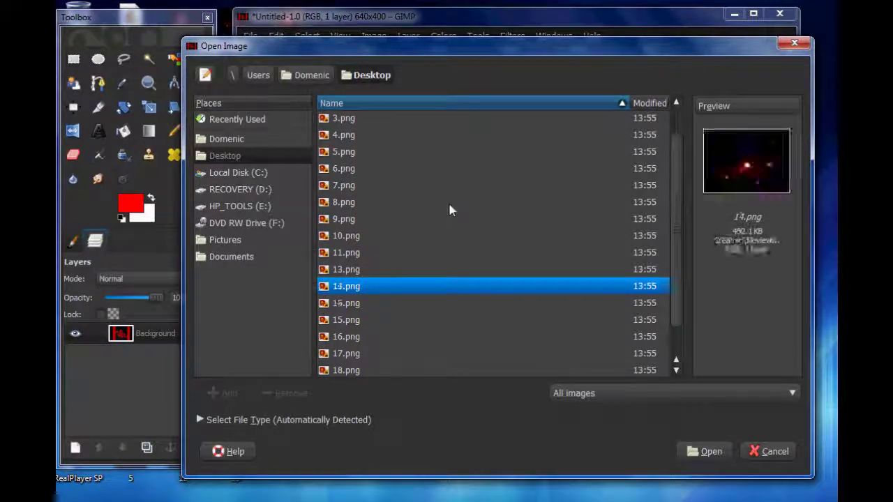
pyautogui.click(703, 452)
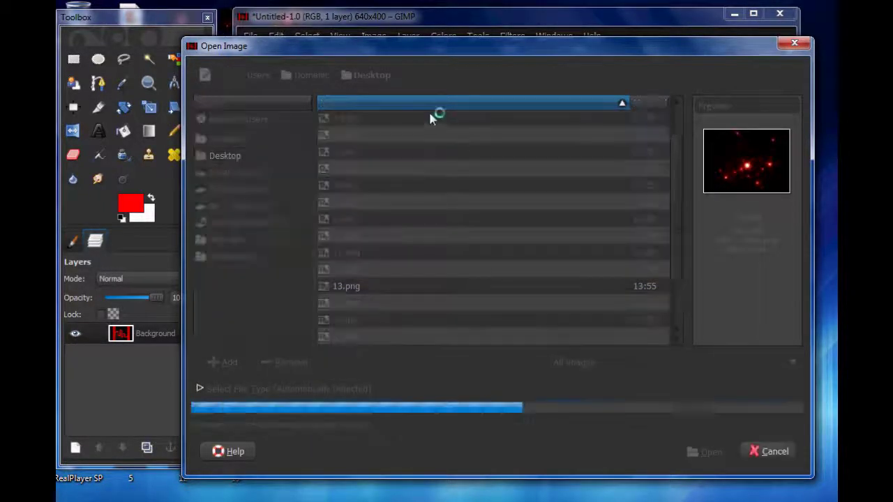
pyautogui.click(122, 354)
# Step: Set the 13.png layer's blend mode to Screen
pyautogui.click(125, 338)
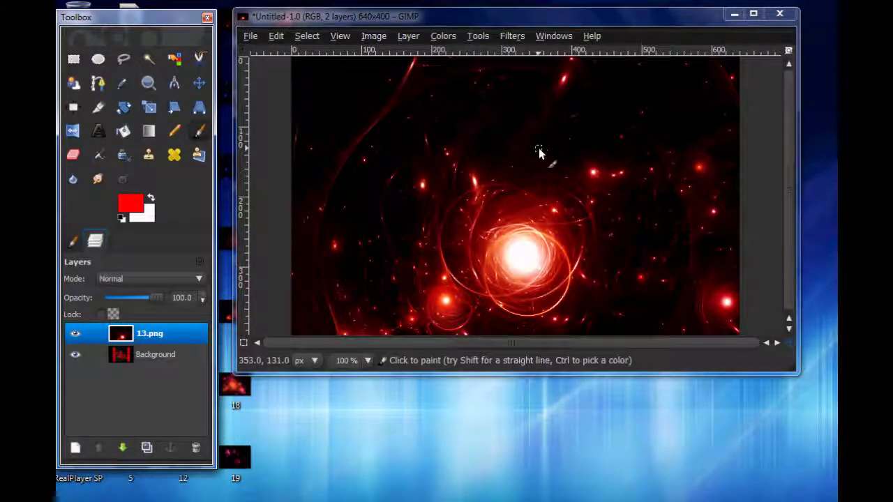
pyautogui.click(171, 279)
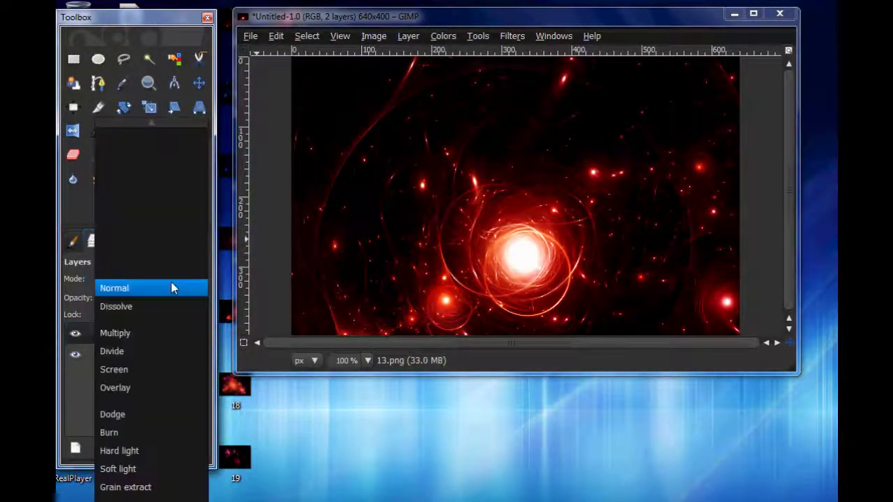
pyautogui.click(142, 369)
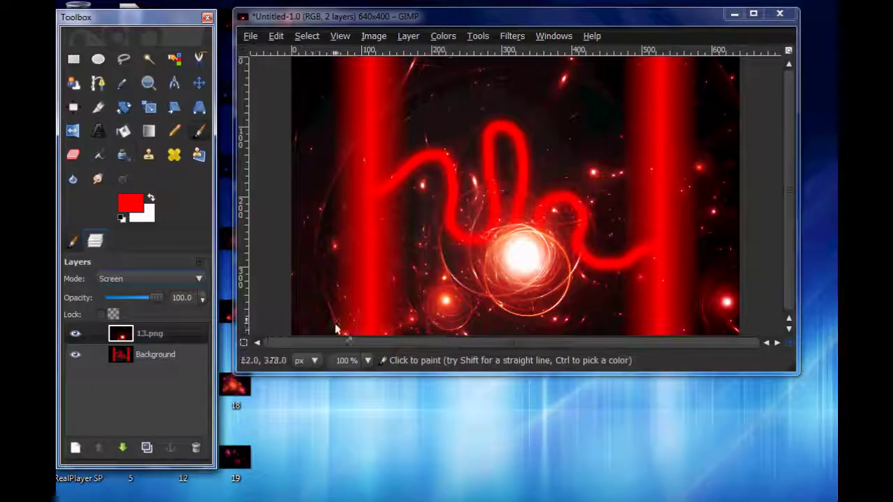
# Step: Scale the fractal layer down to 943×698 pixels
pyautogui.click(150, 108)
pyautogui.click(515, 196)
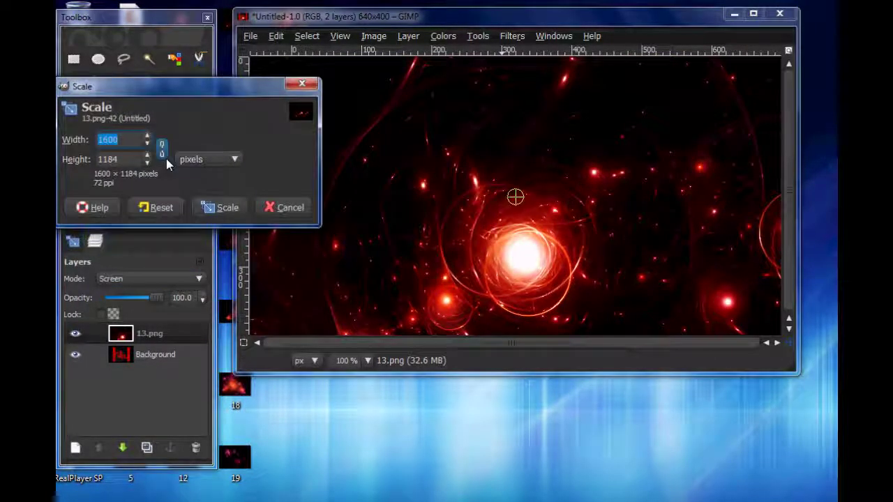
pyautogui.moveTo(206, 102); pyautogui.dragTo(330, 340)
pyautogui.moveTo(287, 95); pyautogui.dragTo(772, 437)
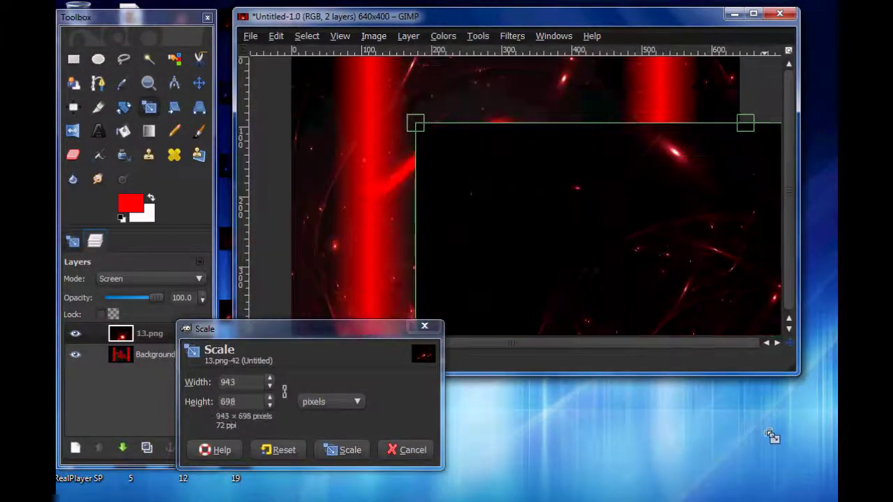
pyautogui.click(349, 453)
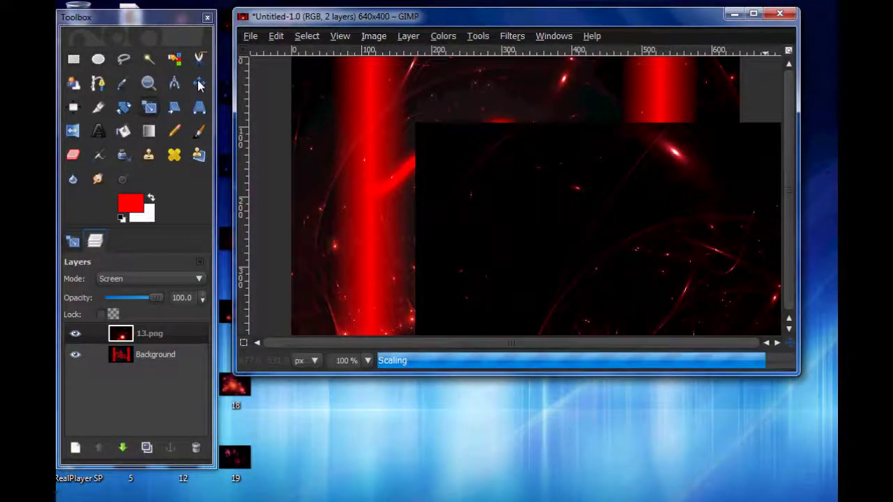
pyautogui.click(199, 84)
# Step: Drag the 13.png fractal layer around until its bright orb sits near the canvas centre
pyautogui.moveTo(624, 249); pyautogui.dragTo(344, 28)
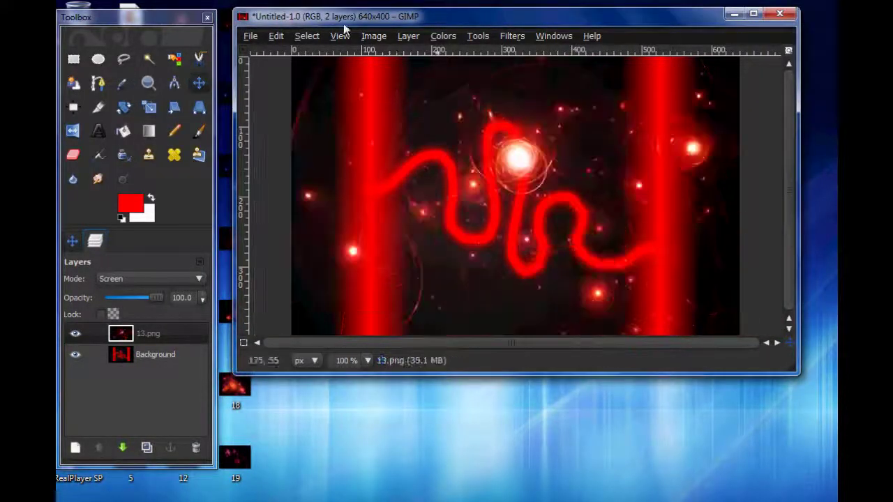
pyautogui.moveTo(568, 96); pyautogui.dragTo(579, 21)
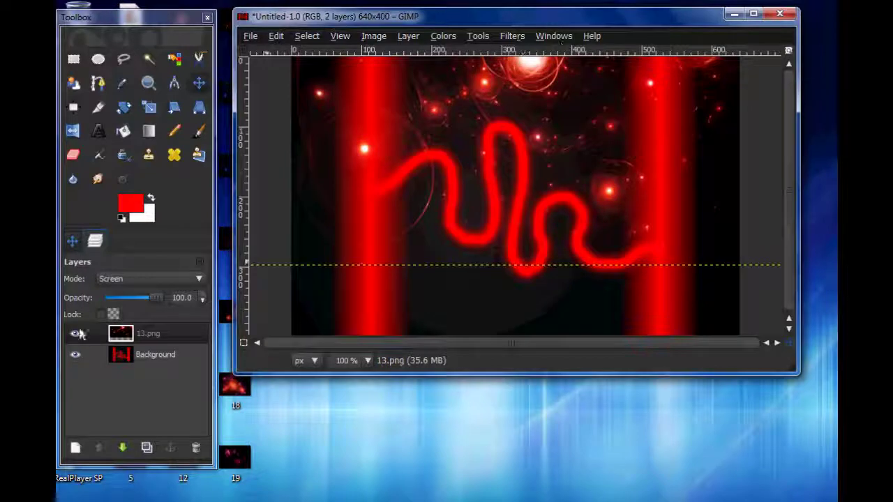
pyautogui.moveTo(138, 340); pyautogui.dragTo(157, 332)
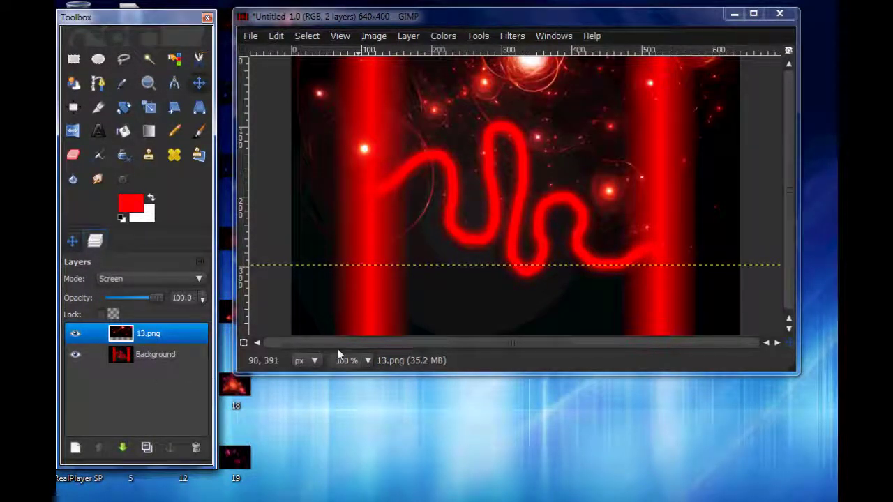
pyautogui.moveTo(507, 101); pyautogui.dragTo(660, 71)
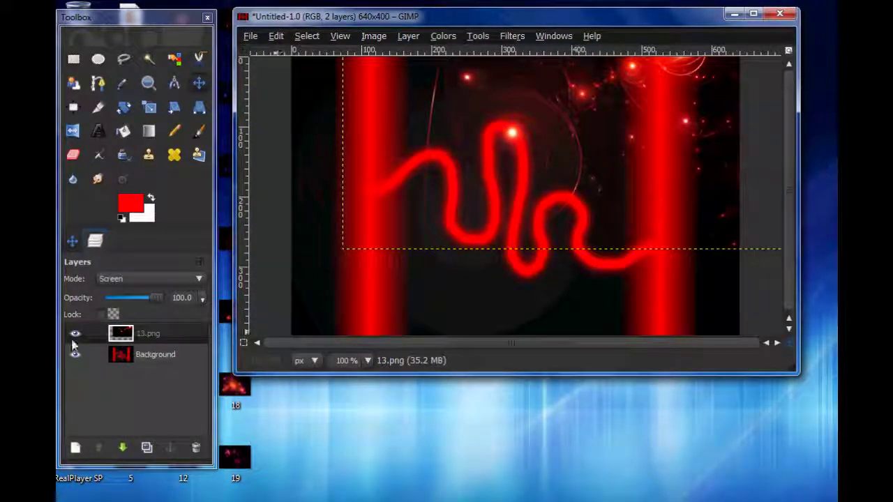
pyautogui.moveTo(601, 87); pyautogui.dragTo(552, 88)
pyautogui.click(145, 362)
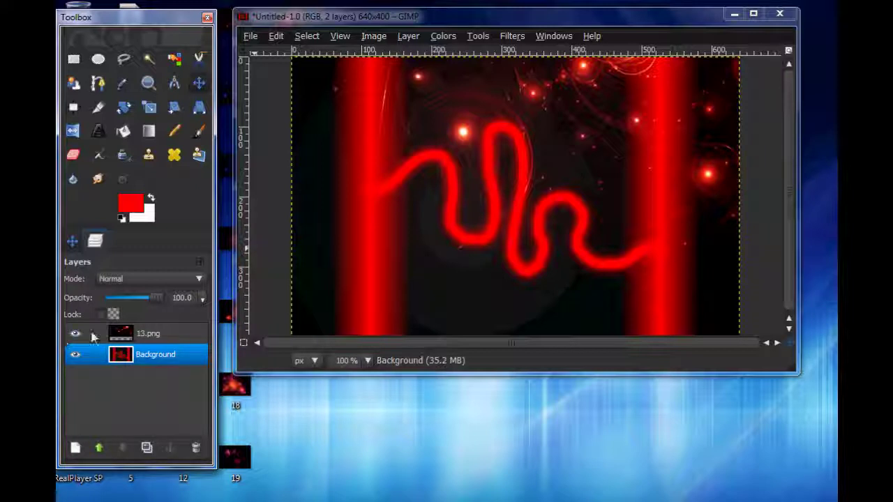
pyautogui.click(158, 336)
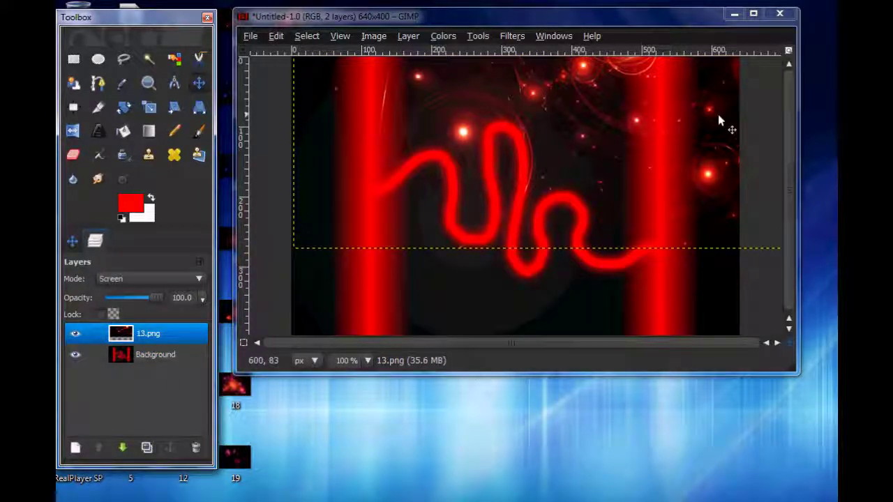
pyautogui.moveTo(554, 119); pyautogui.dragTo(567, 59)
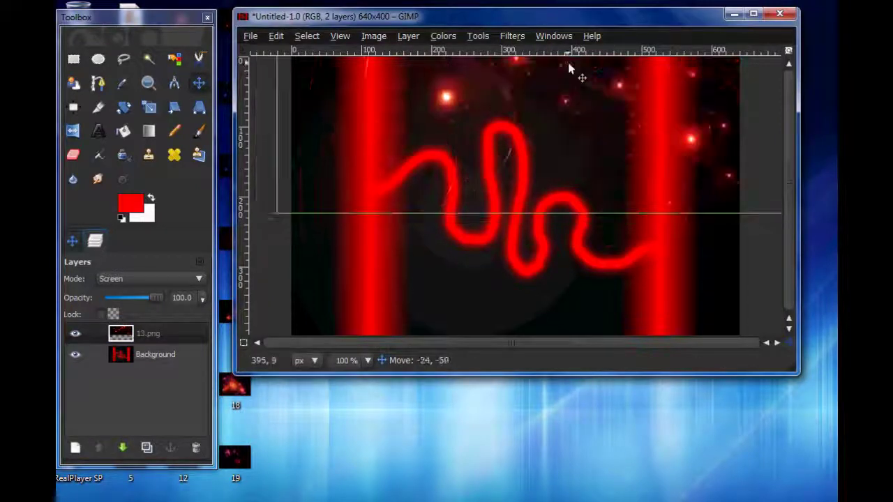
pyautogui.moveTo(563, 90); pyautogui.dragTo(548, 321)
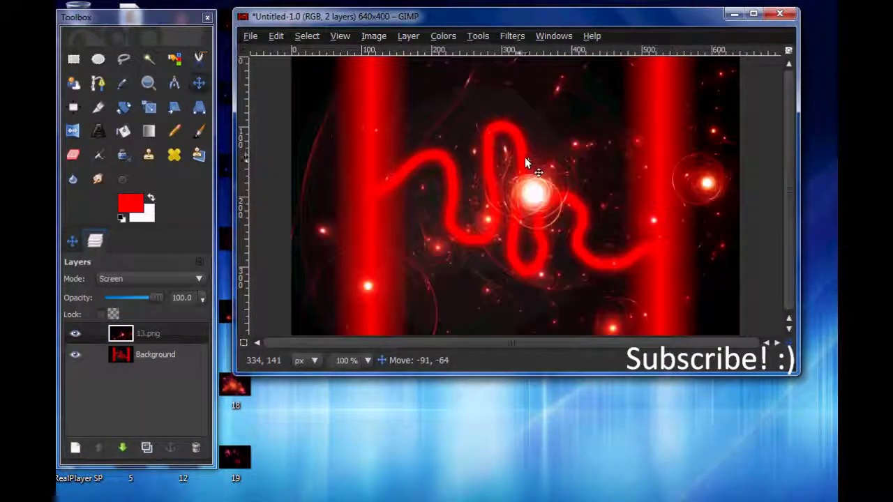